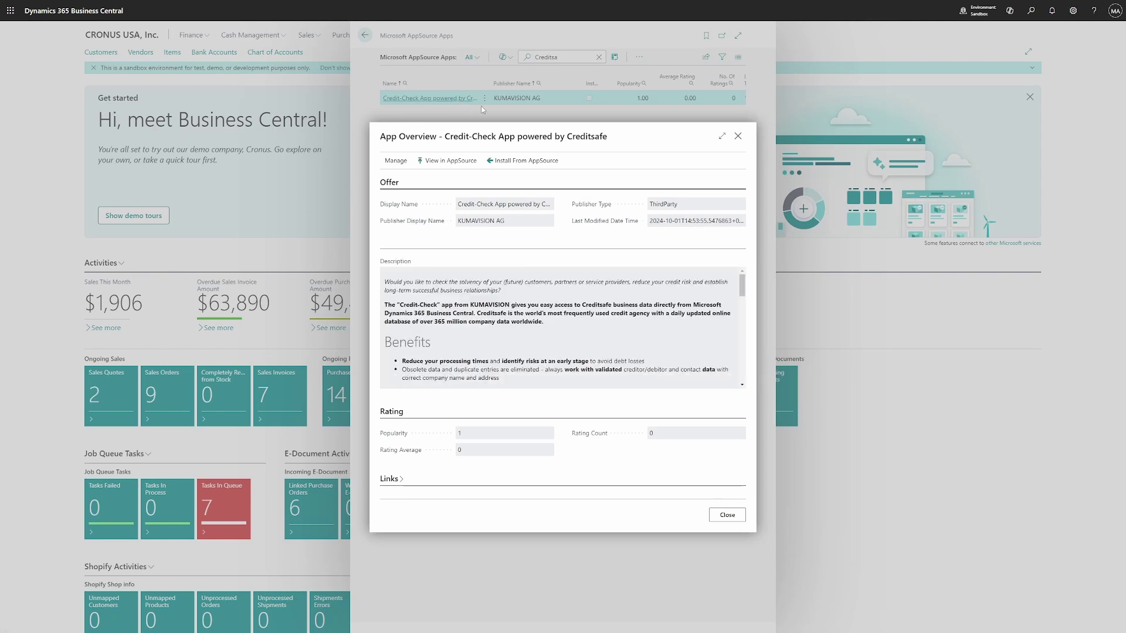
- Request the AppSource free trial of Credit-Check App powered by Creditsafe and choose the Sandbox environment for installation
left_click(541, 162)
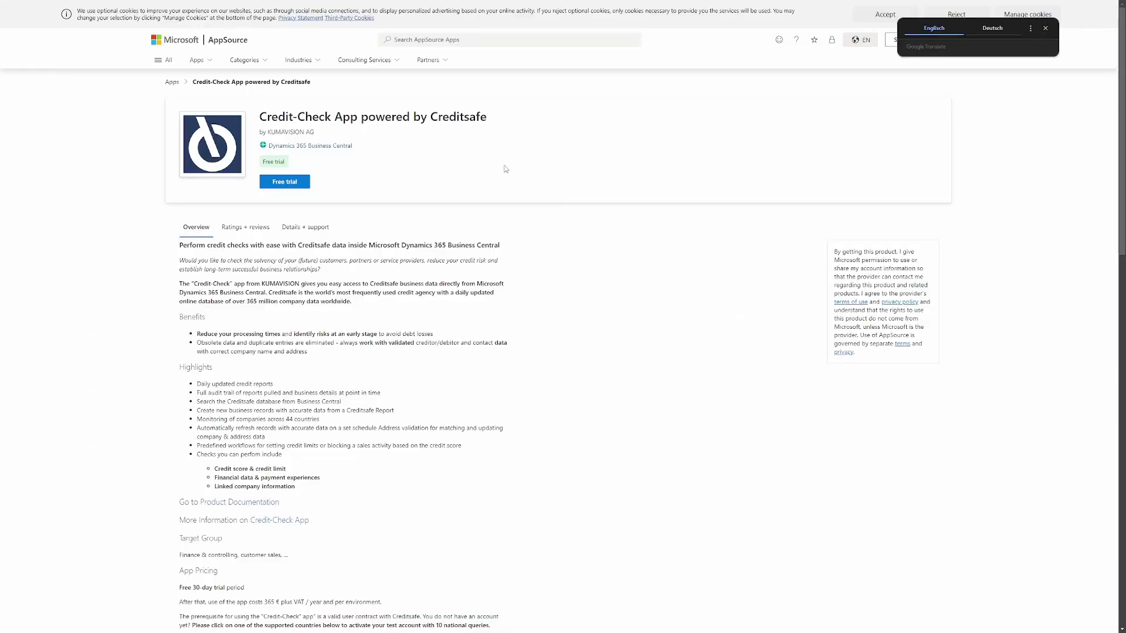
left_click(284, 183)
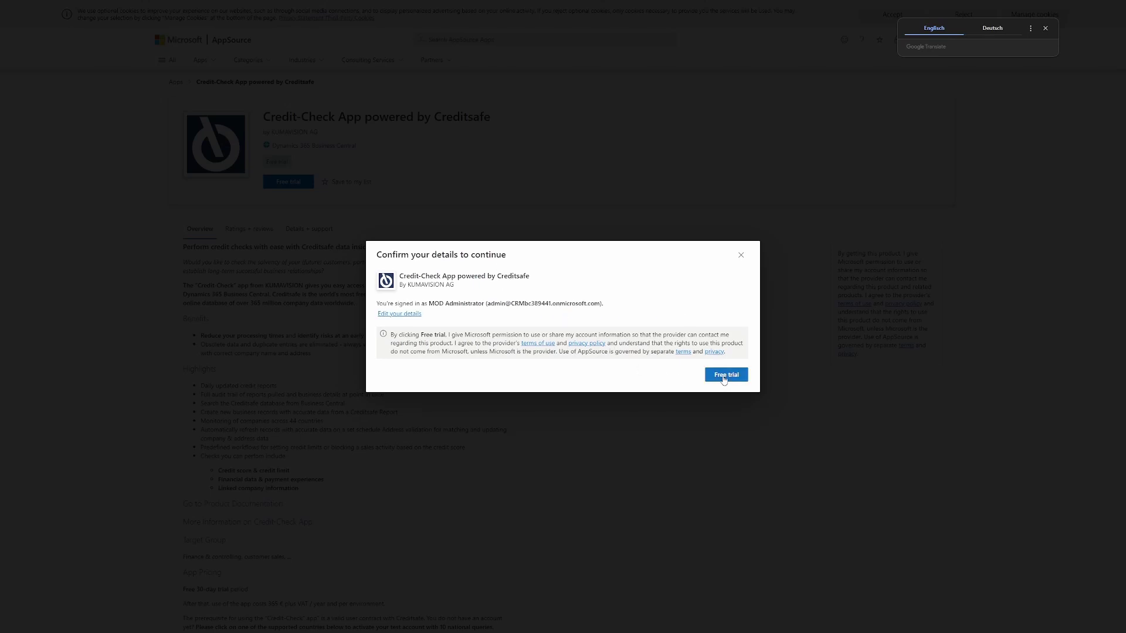
left_click(725, 378)
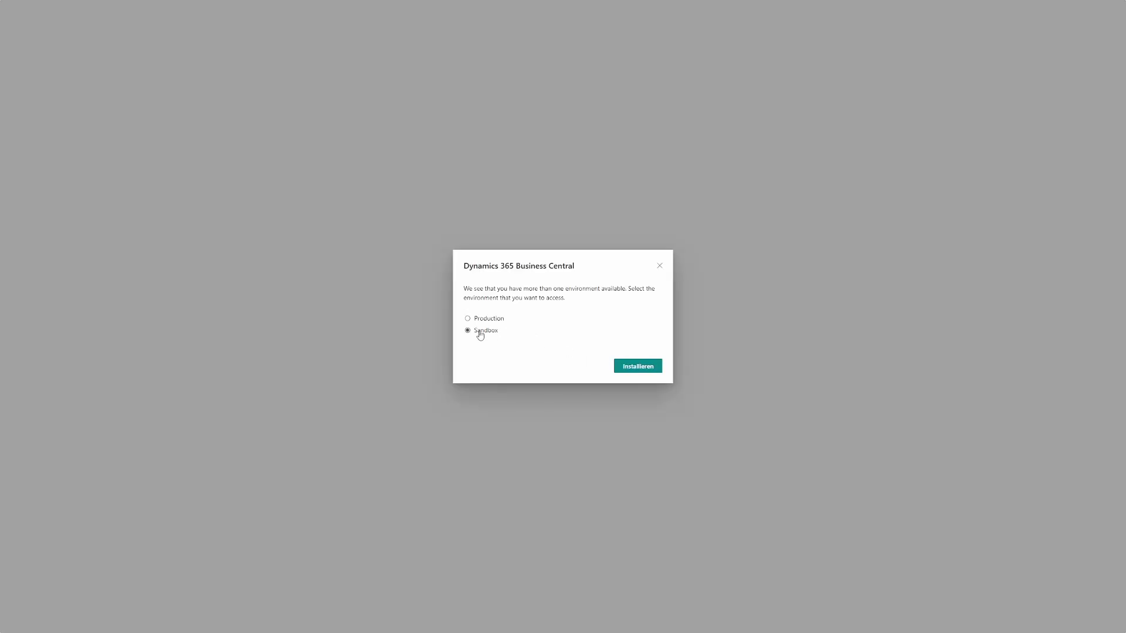
left_click(638, 368)
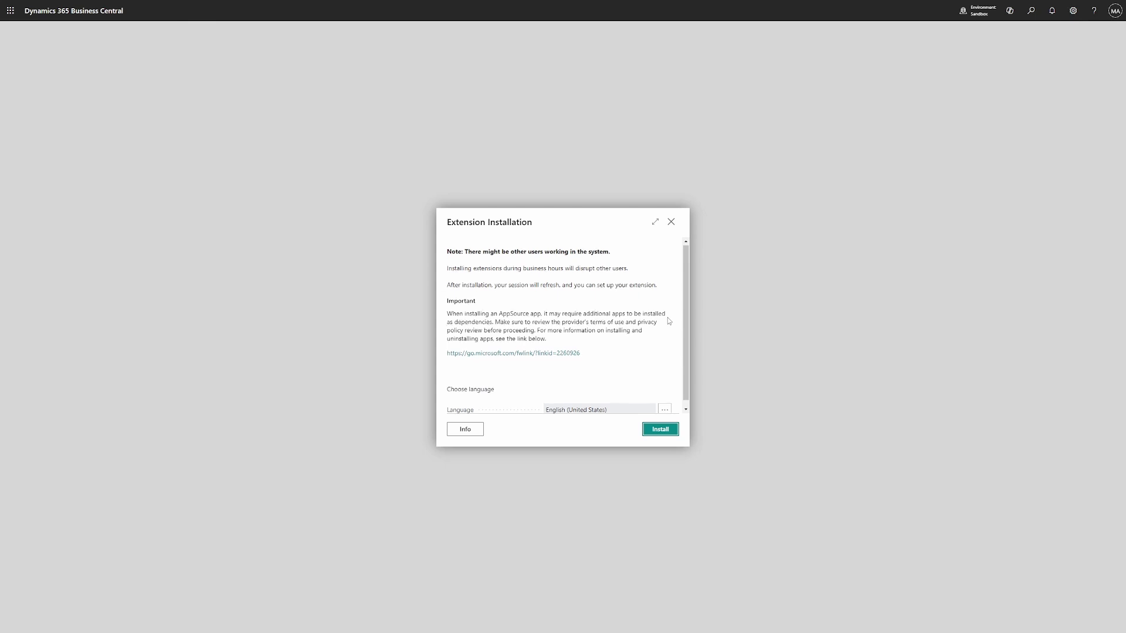
- Install the Credit-Check extension with English (United States) as its language
scroll(667, 317, "down", 1)
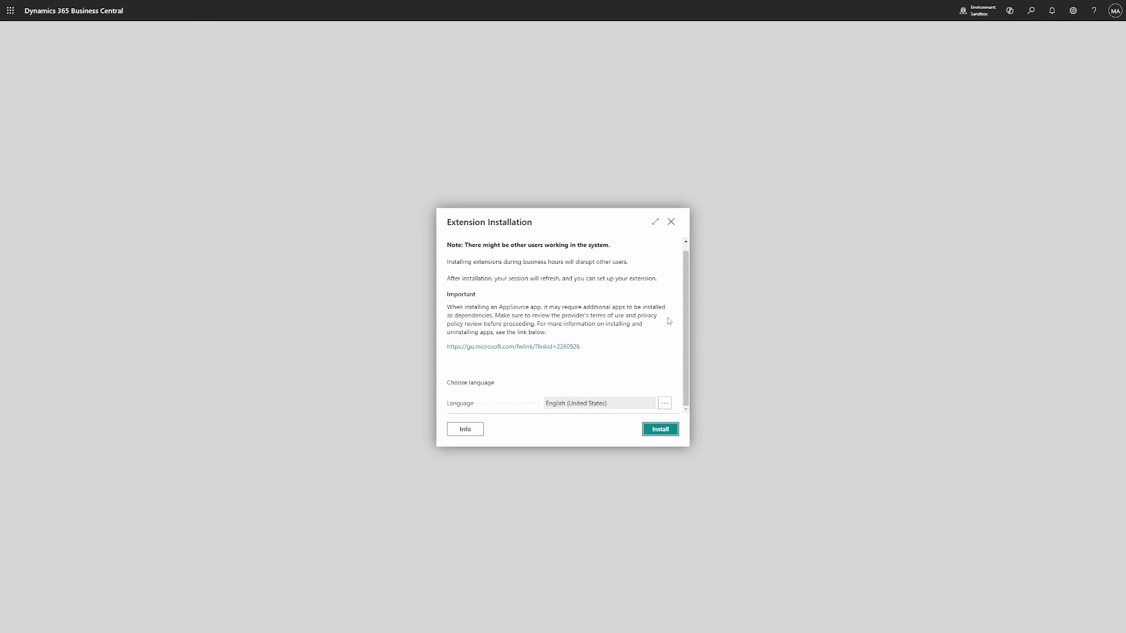
left_click(674, 435)
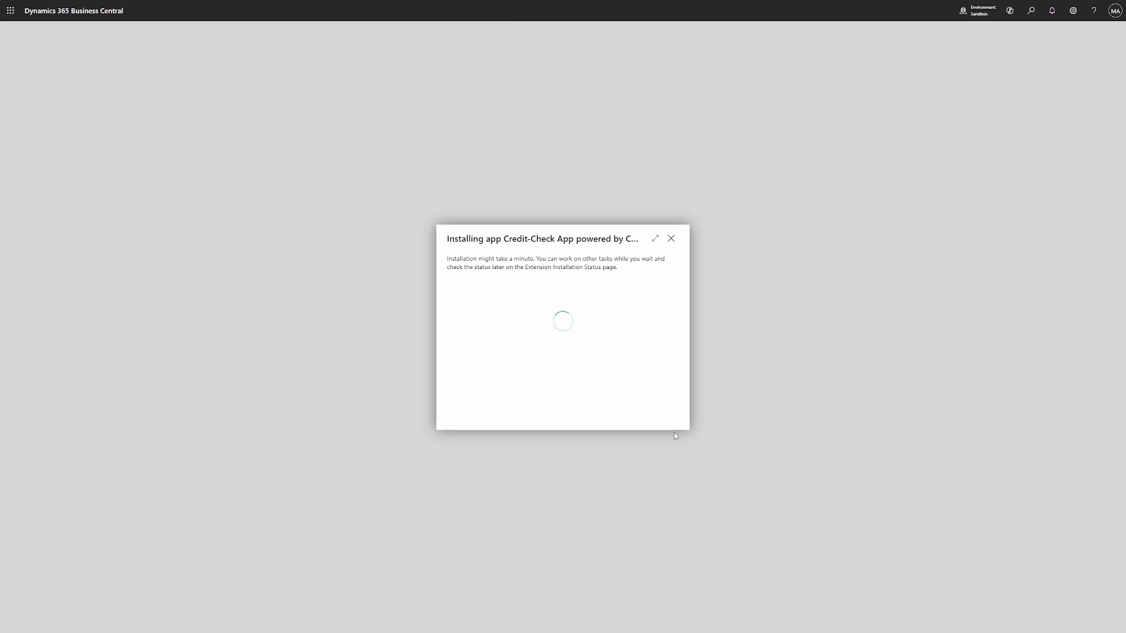
left_click(673, 432)
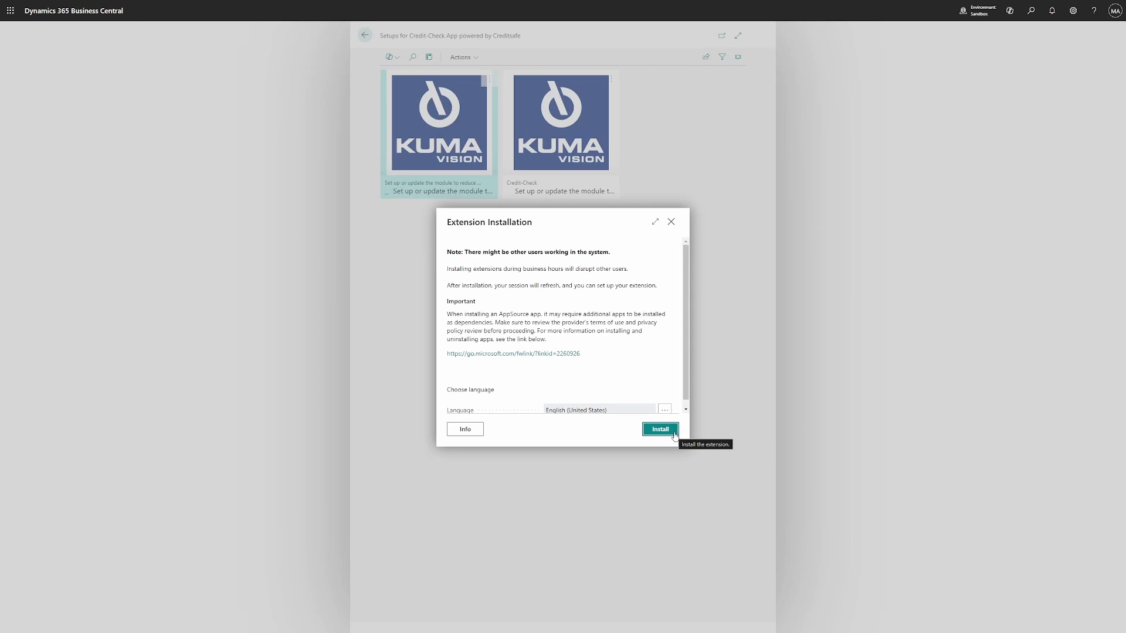
- Dismiss the leftover Extension Installation dialog and sign out of the current session
left_click(672, 223)
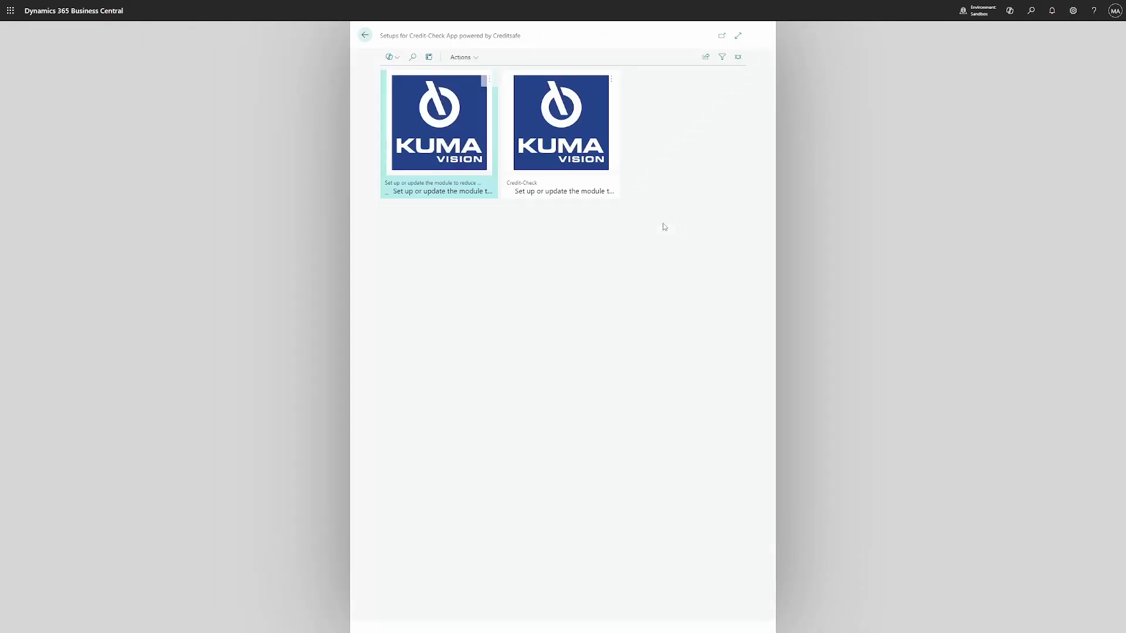
left_click(1116, 12)
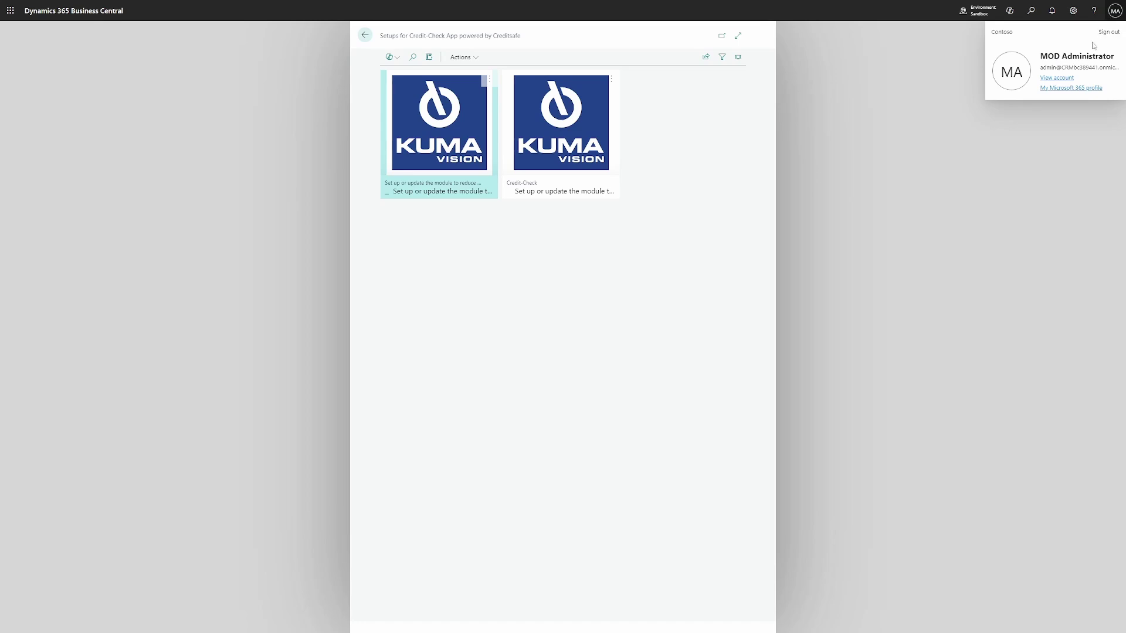
left_click(1105, 35)
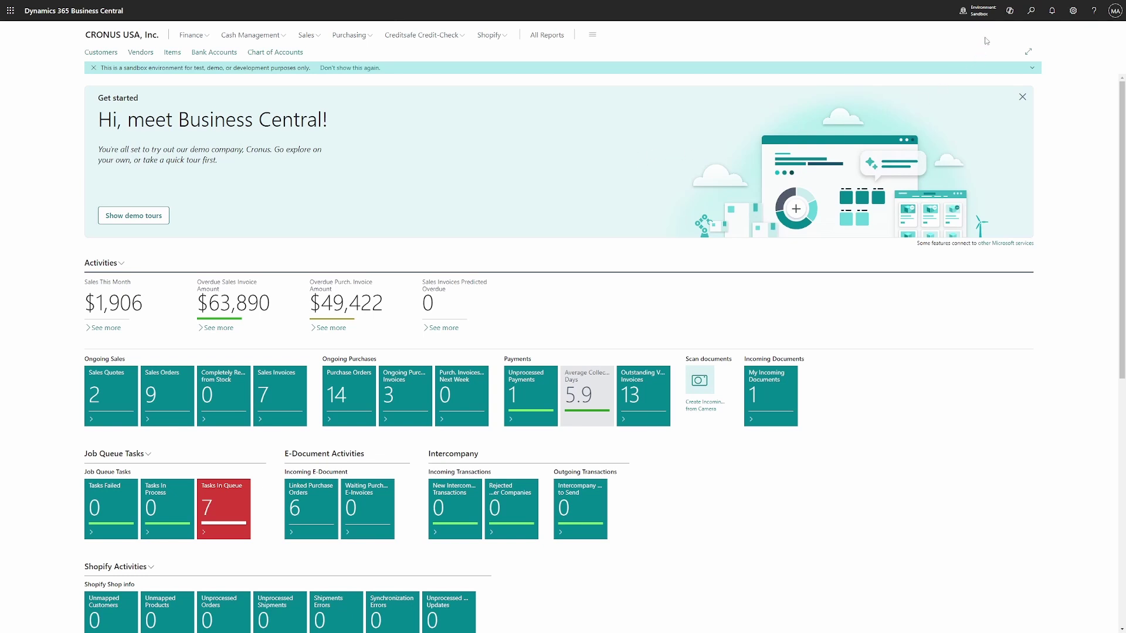
- Search for "Assist", open the Assisted Setup page and expand it to full width
left_click(1030, 13)
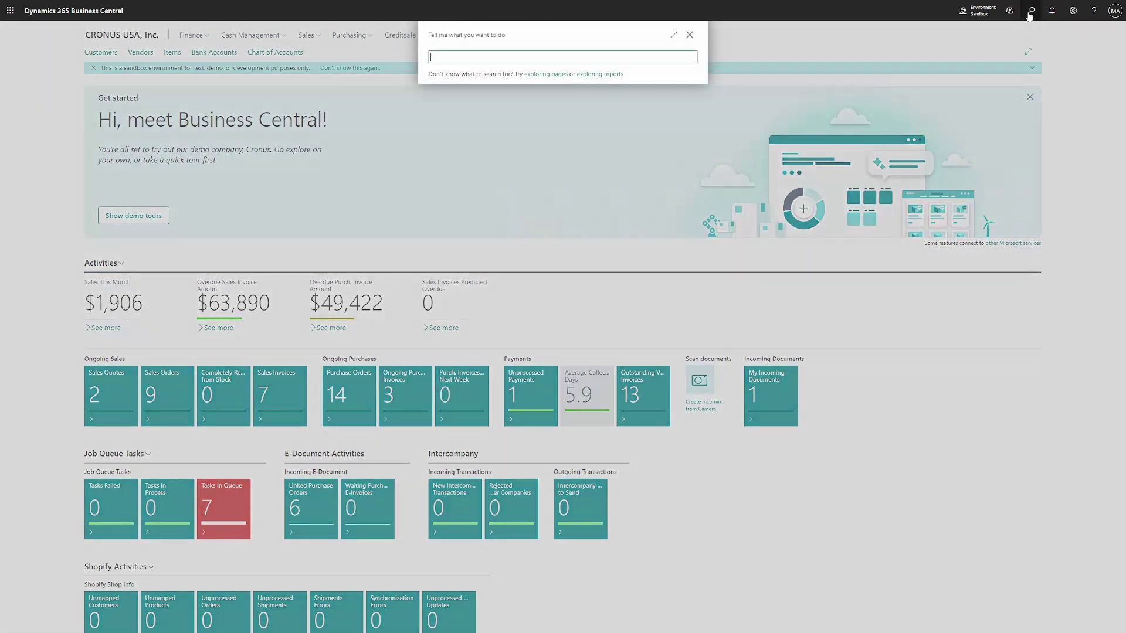
type("Assist")
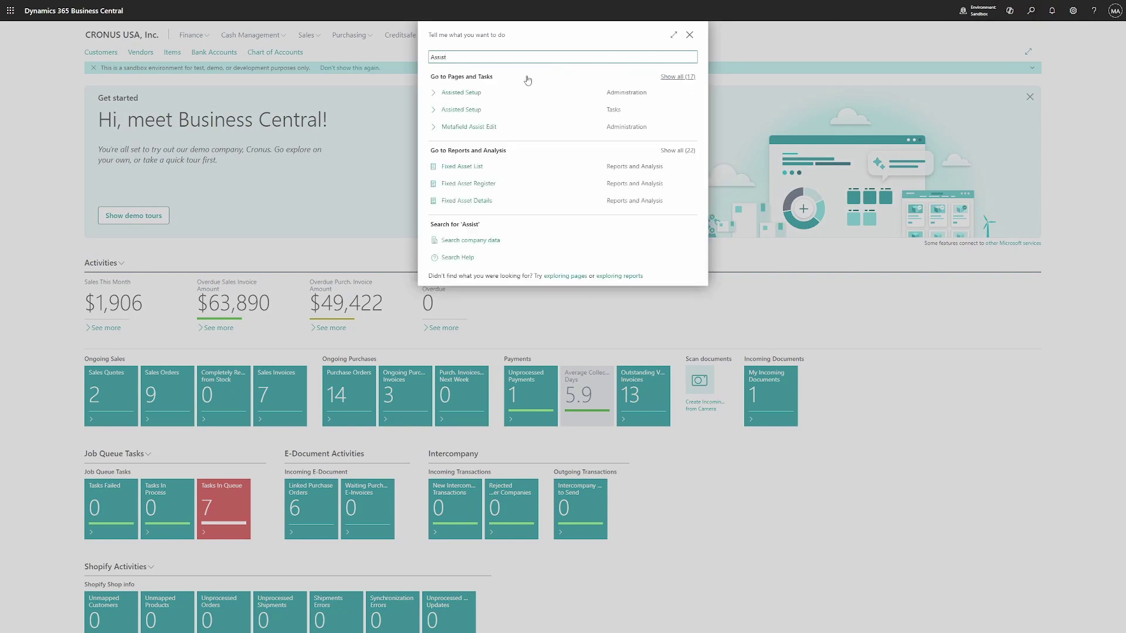
left_click(491, 96)
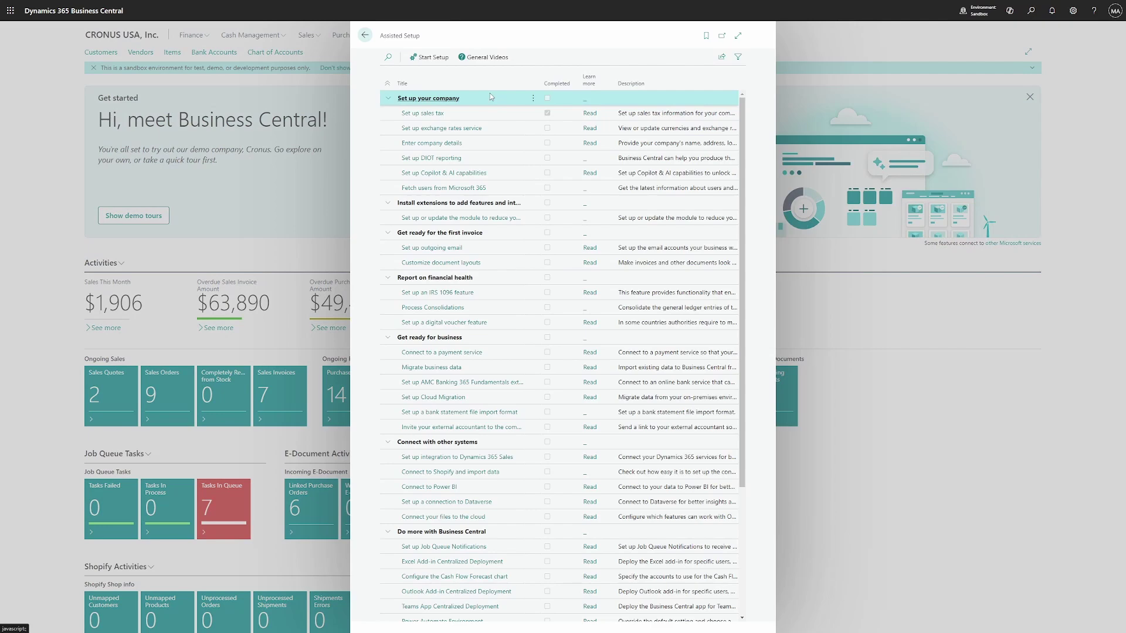
left_click(737, 36)
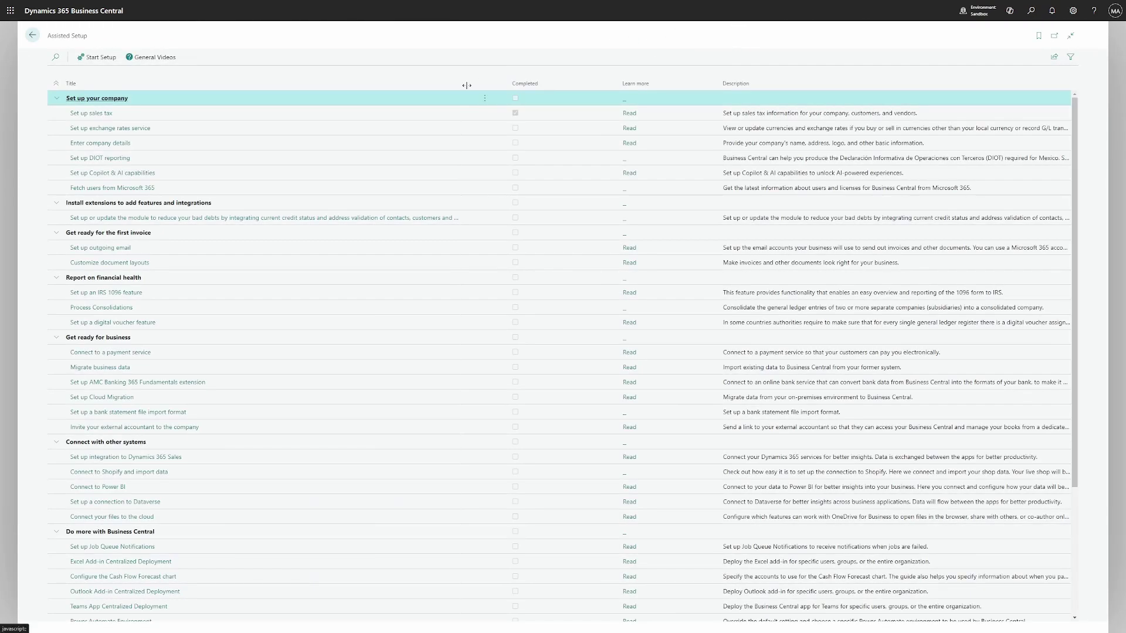
- Start the Credit-Check setup wizard from the extensions group and advance past the account and service URL pages, keeping the URL
left_click(251, 219)
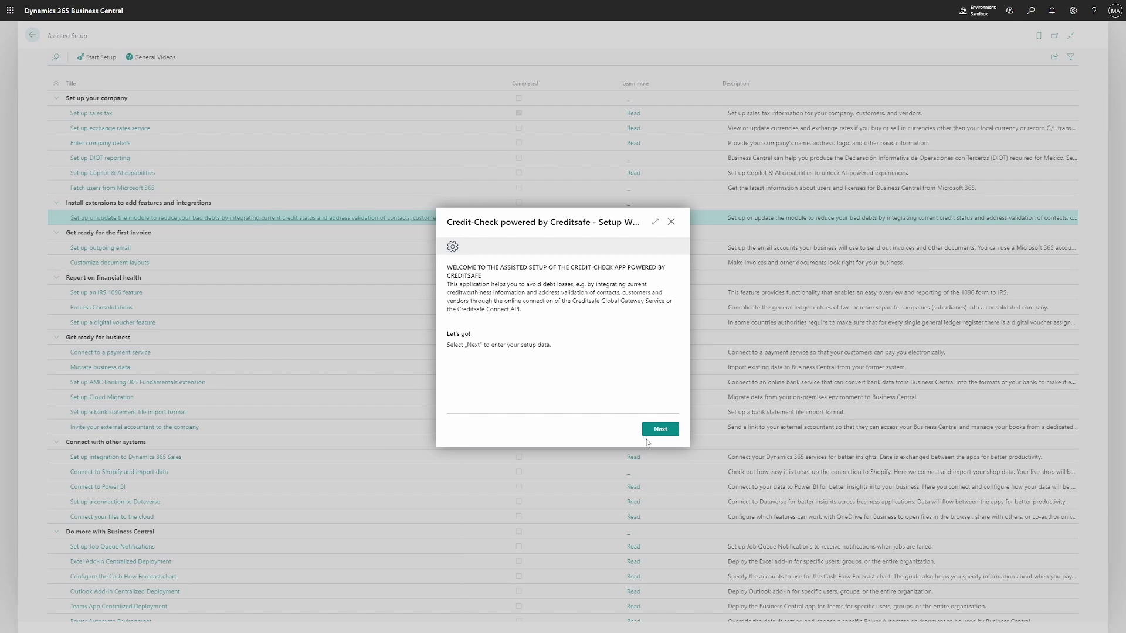
left_click(662, 431)
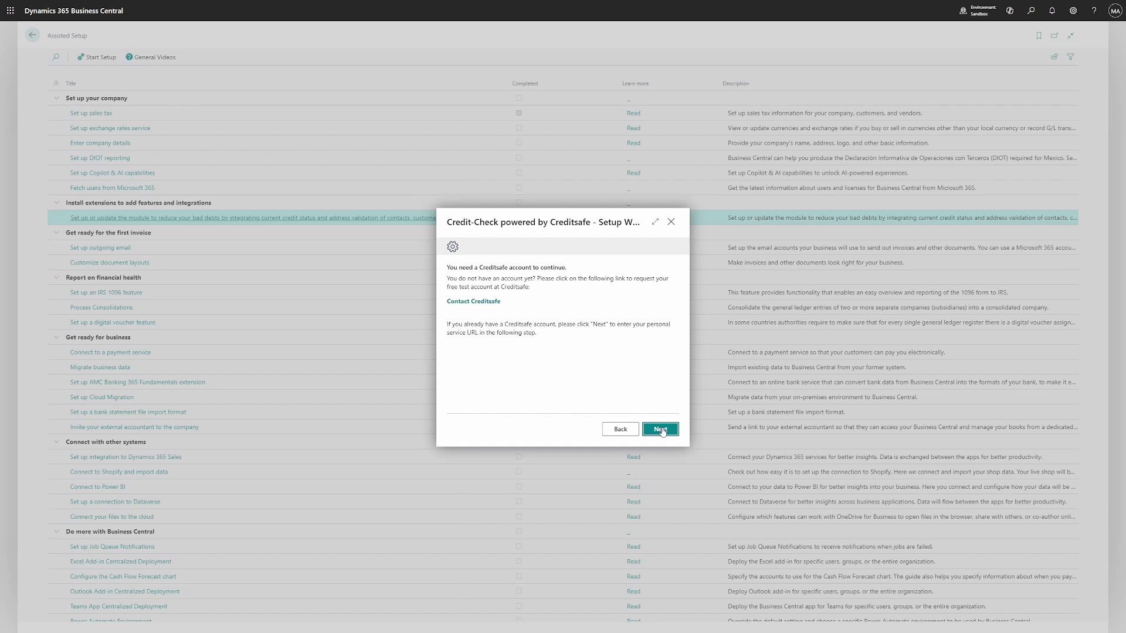
left_click(661, 430)
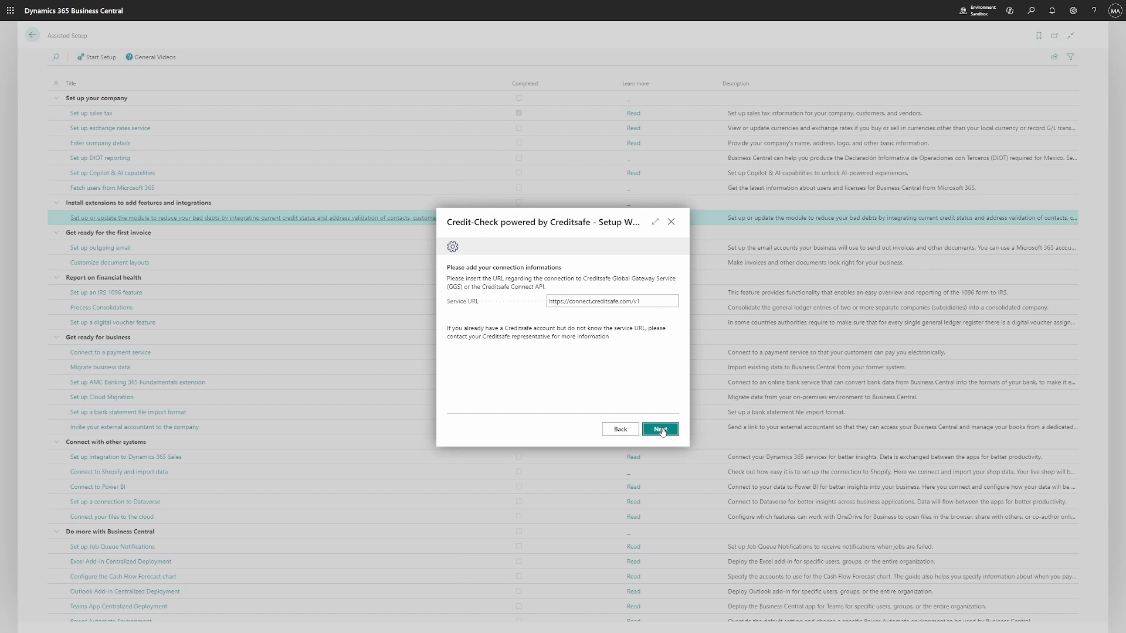
left_click(660, 430)
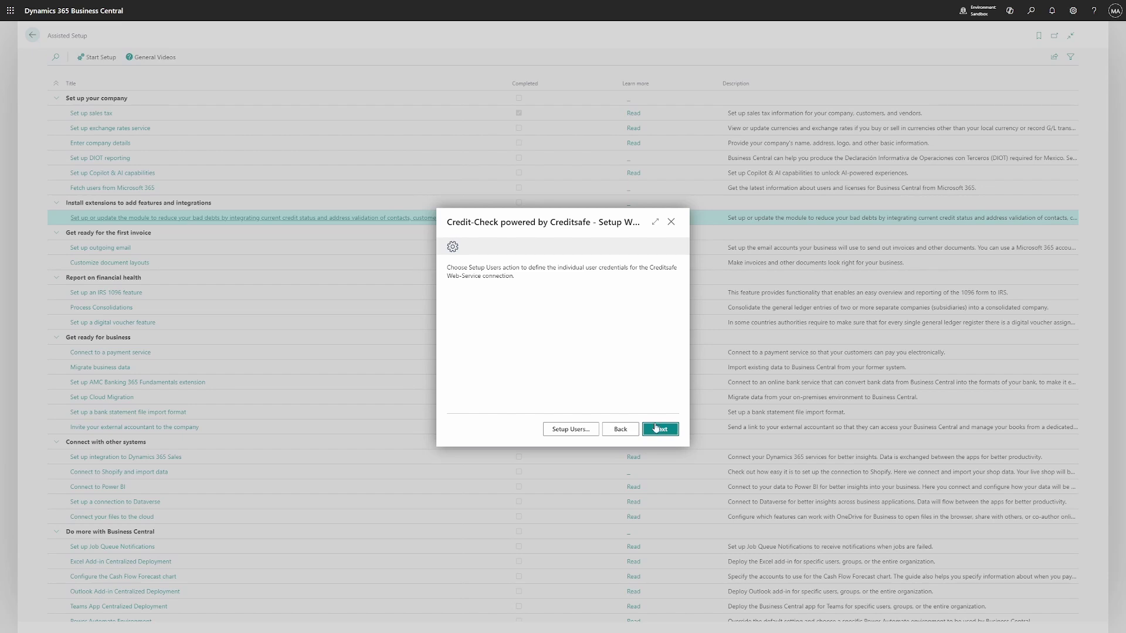
- Open the wizard's user setup list and add the ADMIN user to it
left_click(574, 431)
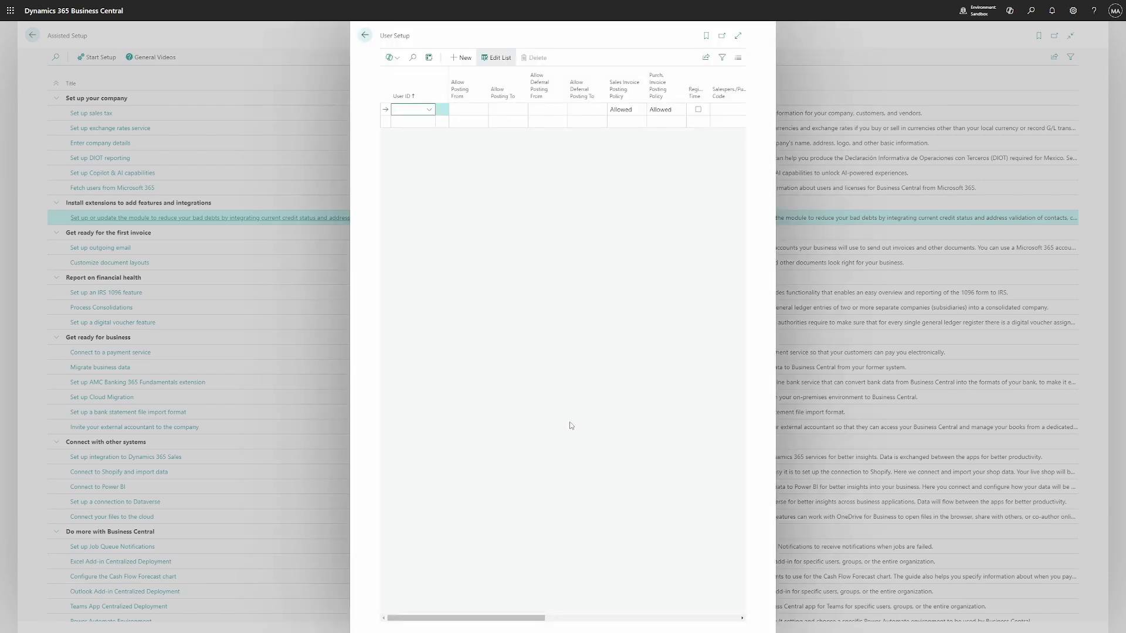
left_click(428, 111)
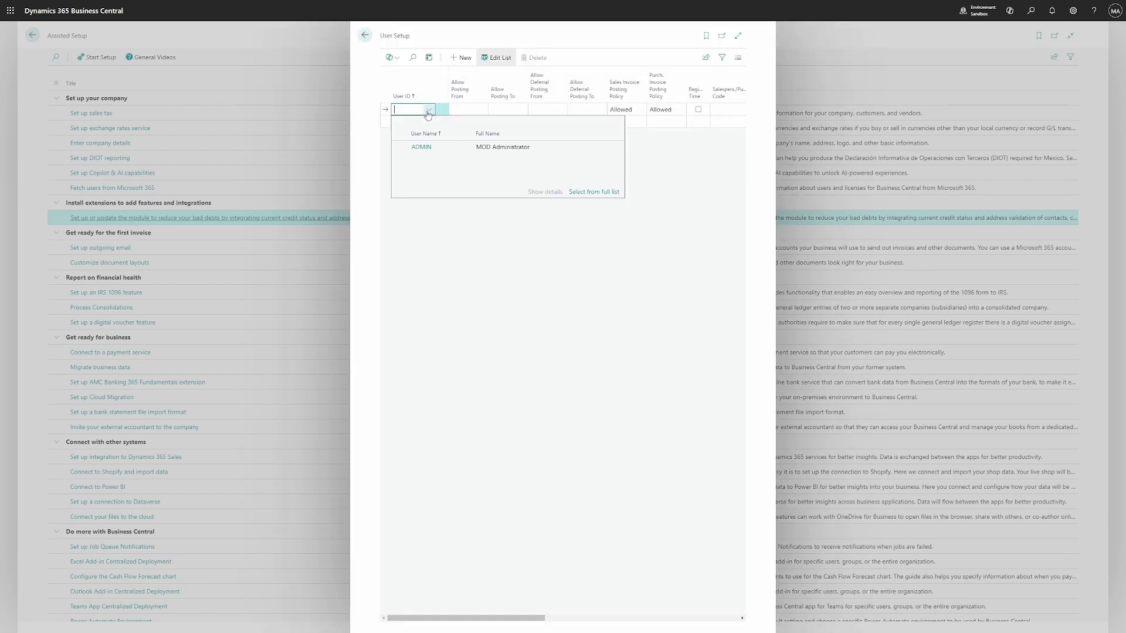
left_click(427, 146)
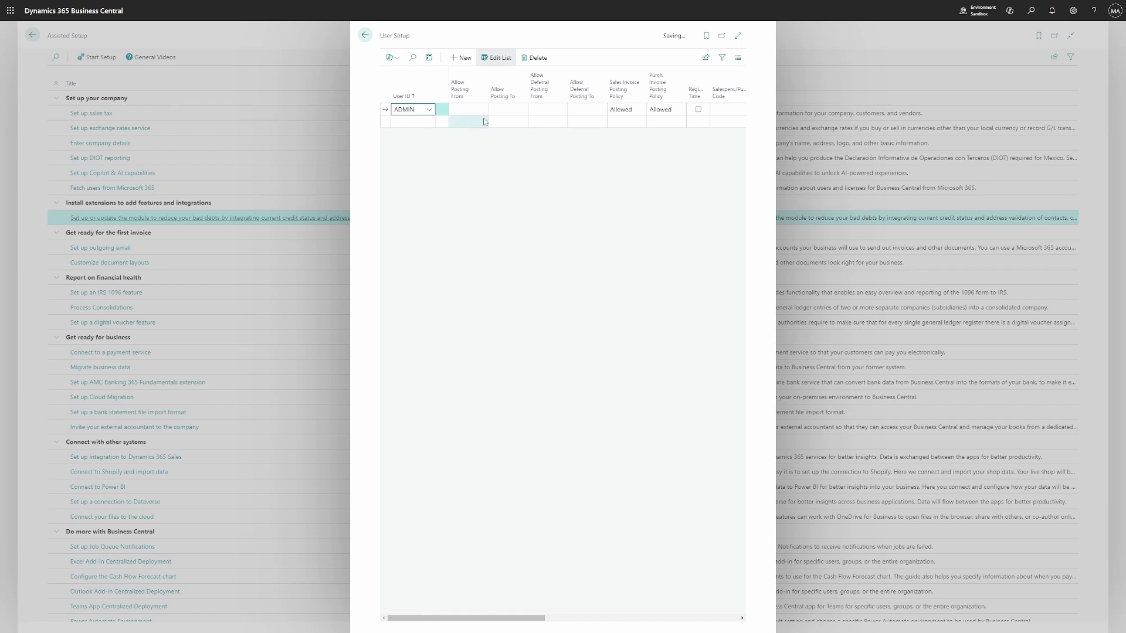
- Enter the Creditsafe user name and Creditsafe password for the ADMIN user and return to the wizard
left_click_drag(504, 617, 706, 628)
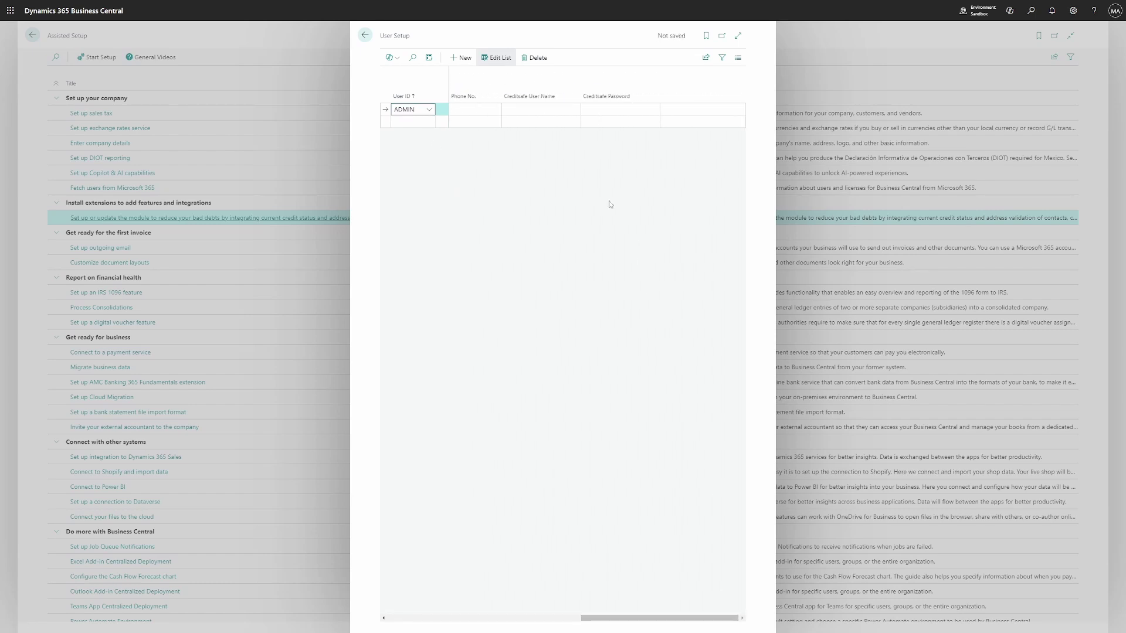
left_click(528, 112)
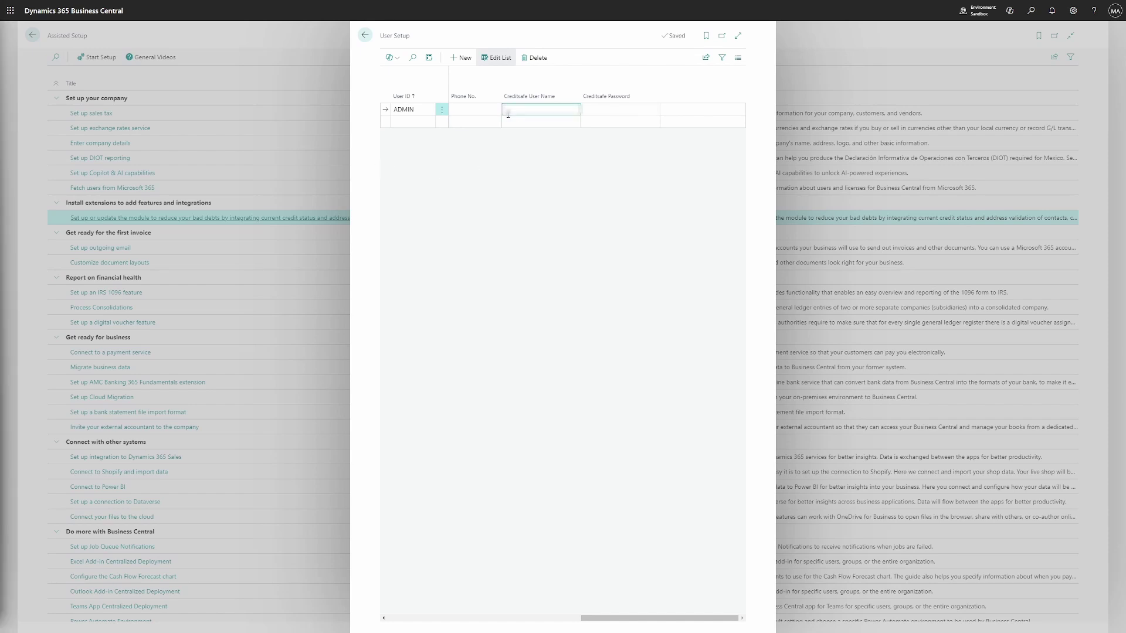
key("ctrl+v")
left_click(620, 109)
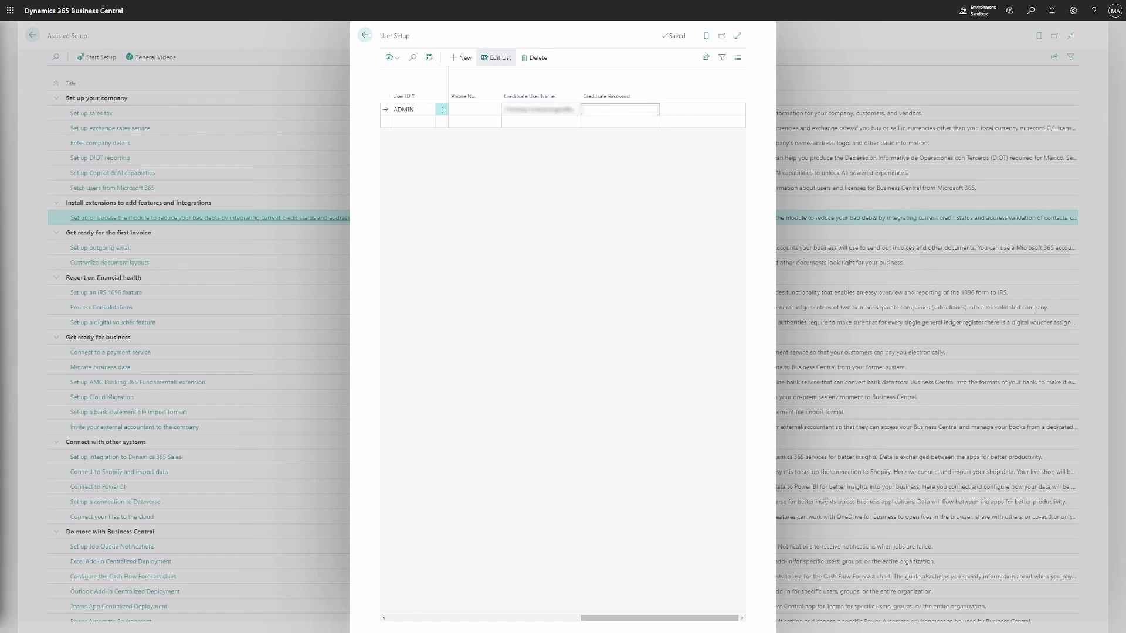
key("ctrl+v")
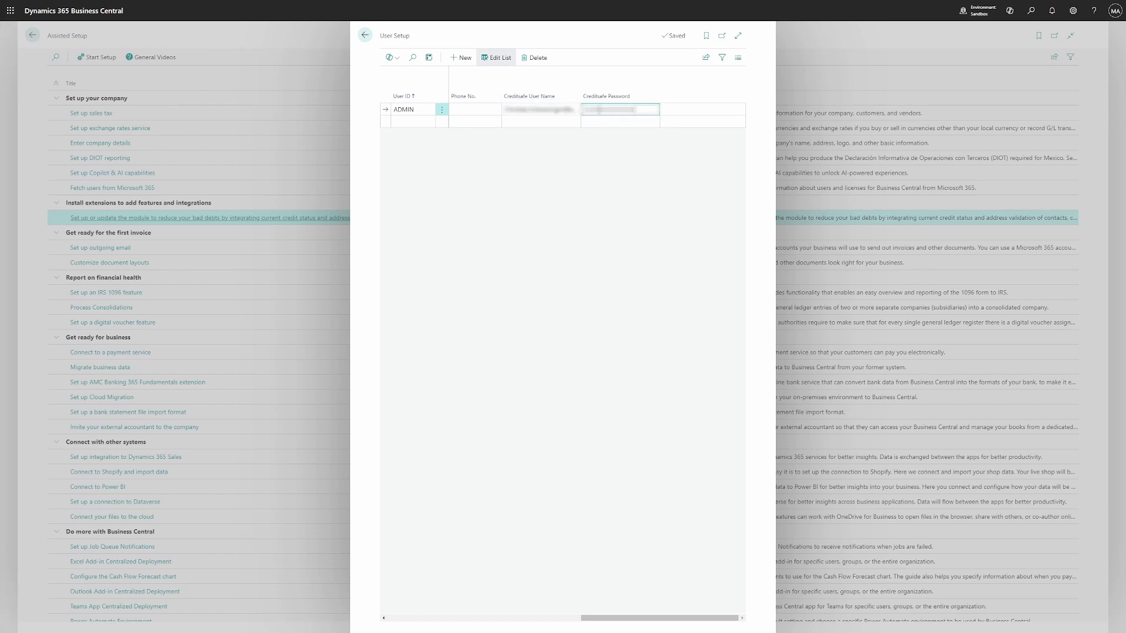
key("Return")
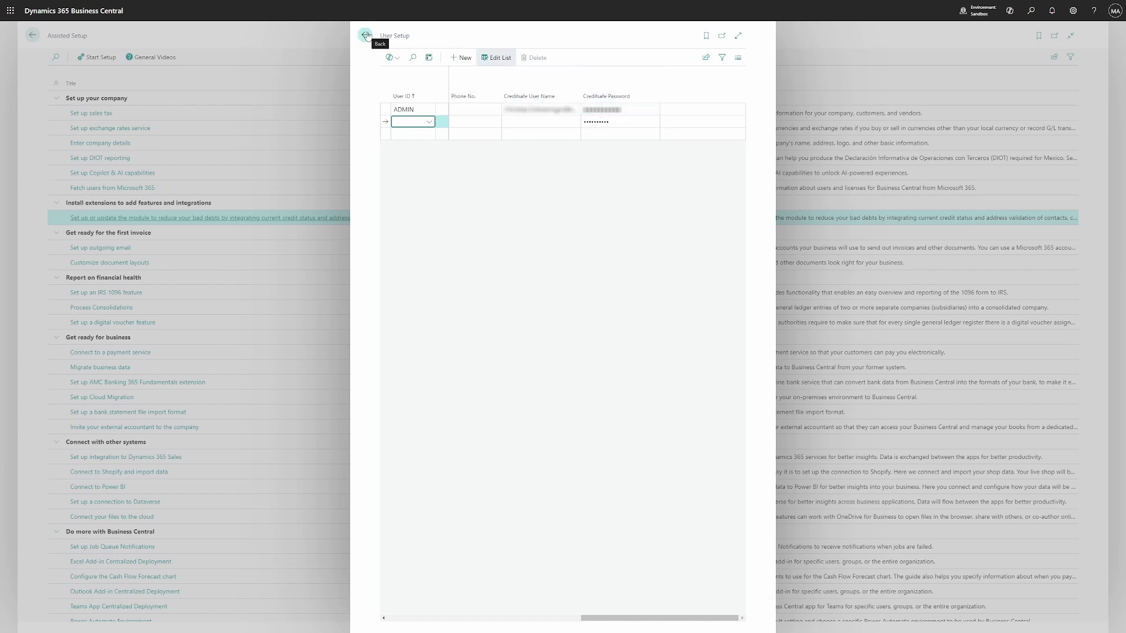
left_click(365, 35)
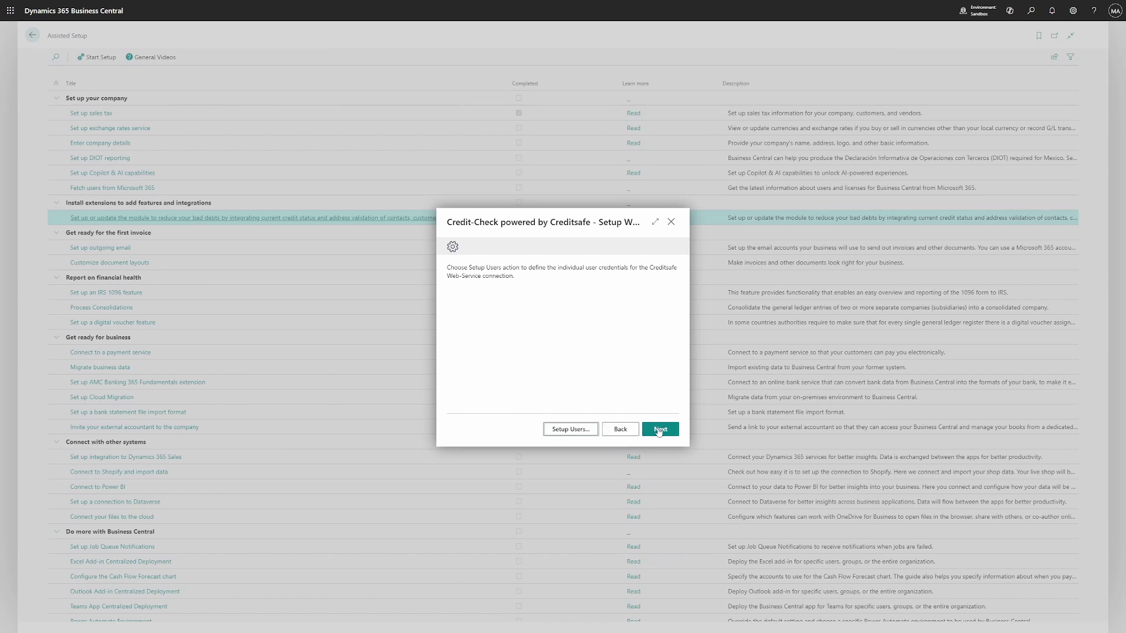
- Load the Creditsafe country mapping, choosing Allow Always for the KUMAVISION Core and Credit-Check external requests, and close the country list
left_click(659, 429)
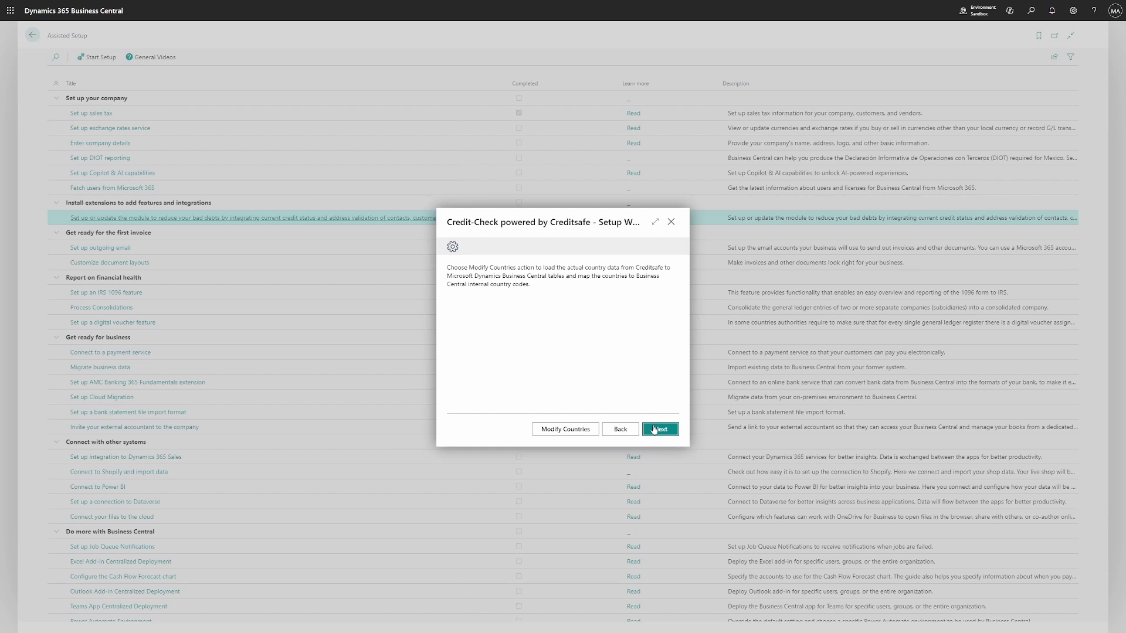
left_click(569, 434)
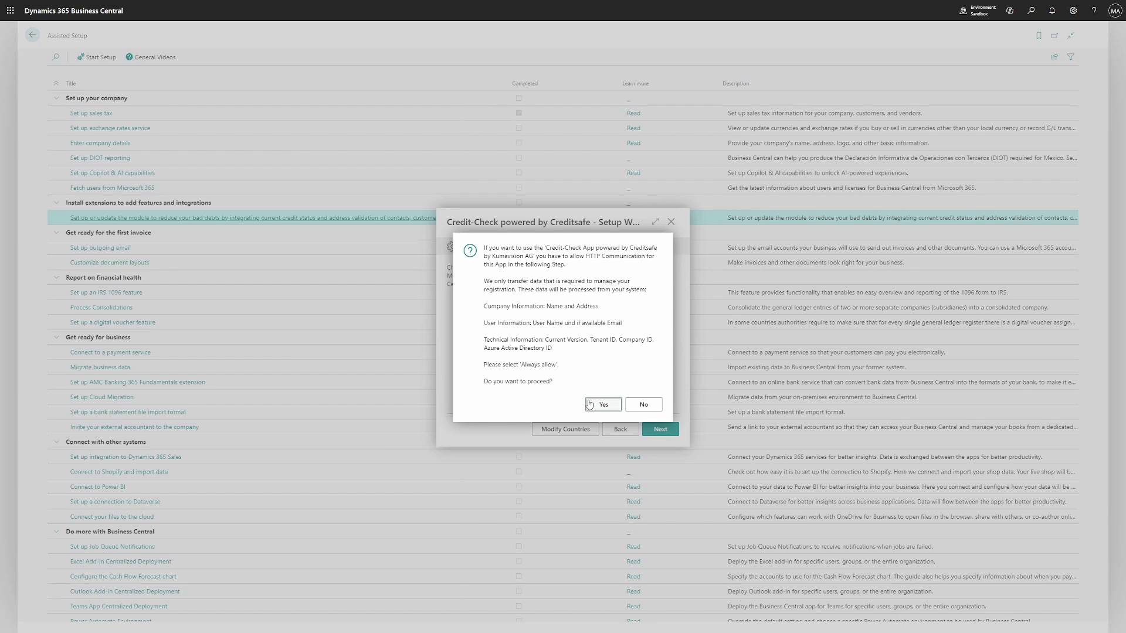
left_click(602, 405)
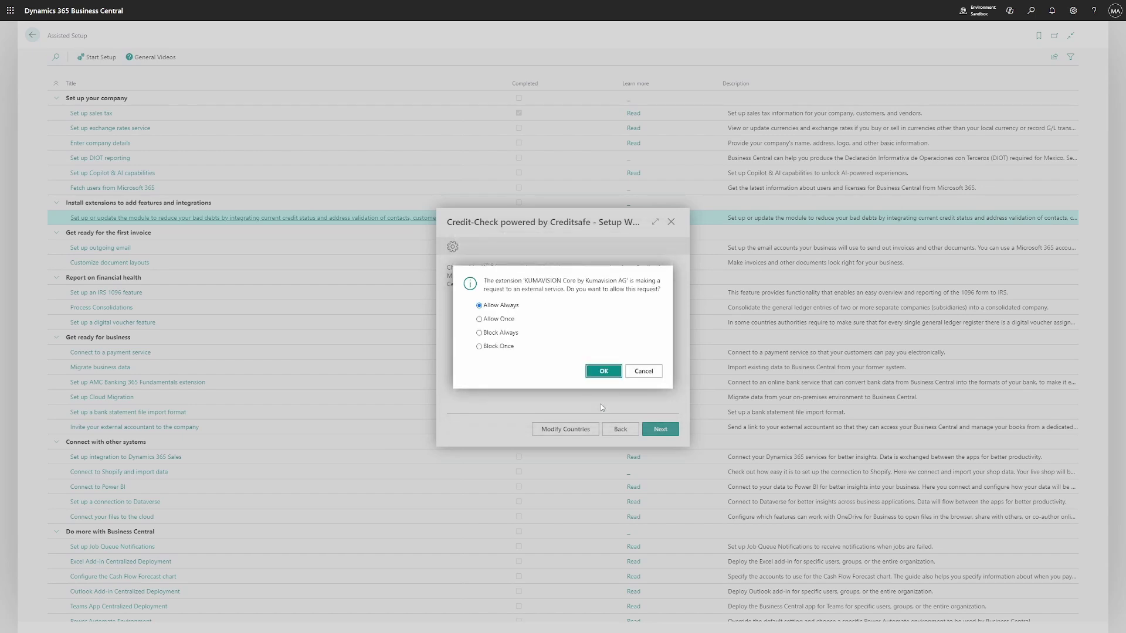
left_click(602, 372)
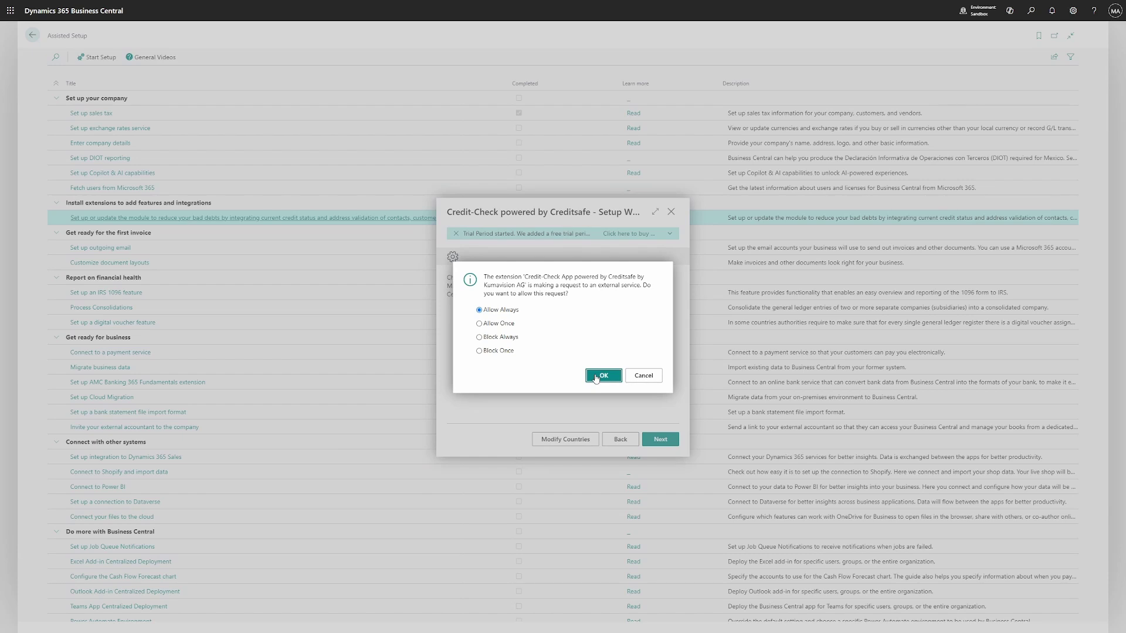
left_click(596, 376)
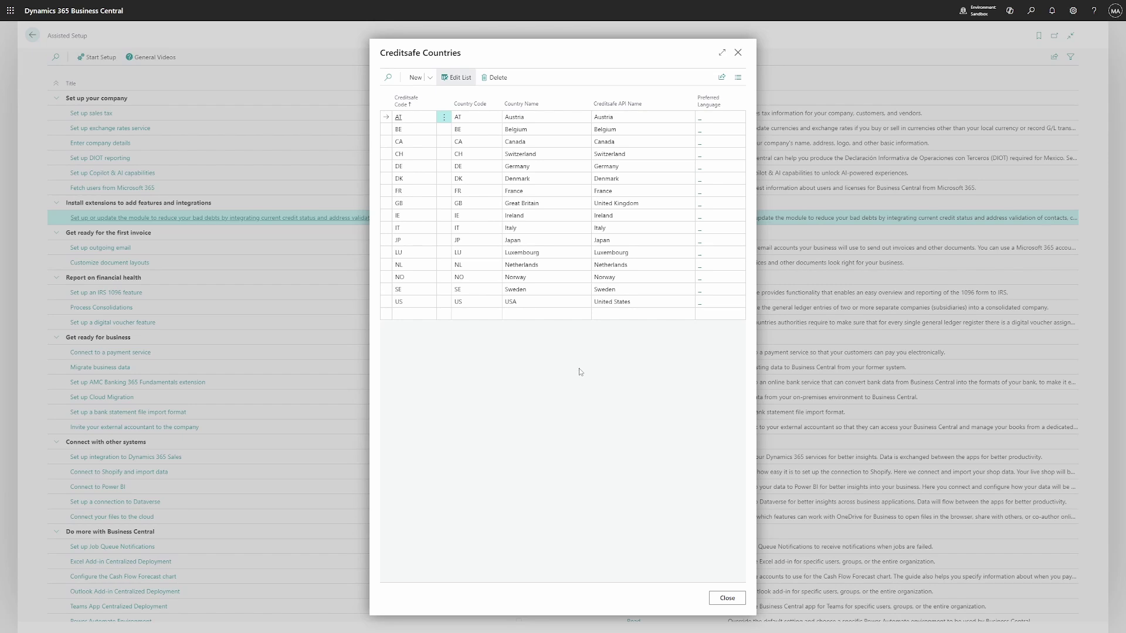
left_click(726, 598)
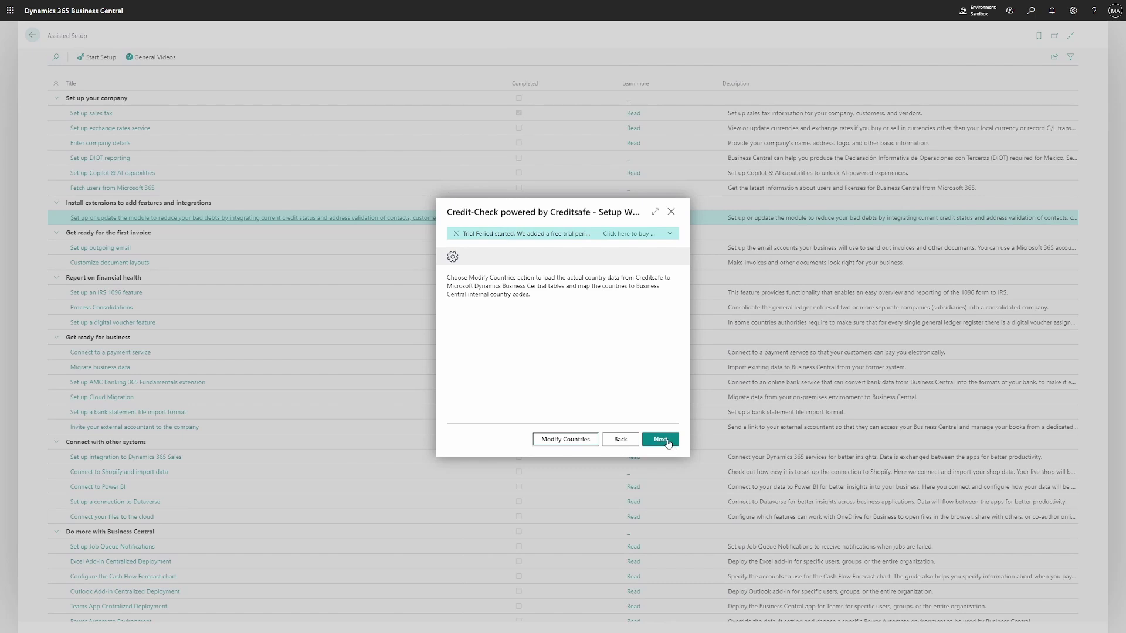
- Advance to the wizard's default settings page, set the Default Country to US, and continue to the following page
left_click(669, 445)
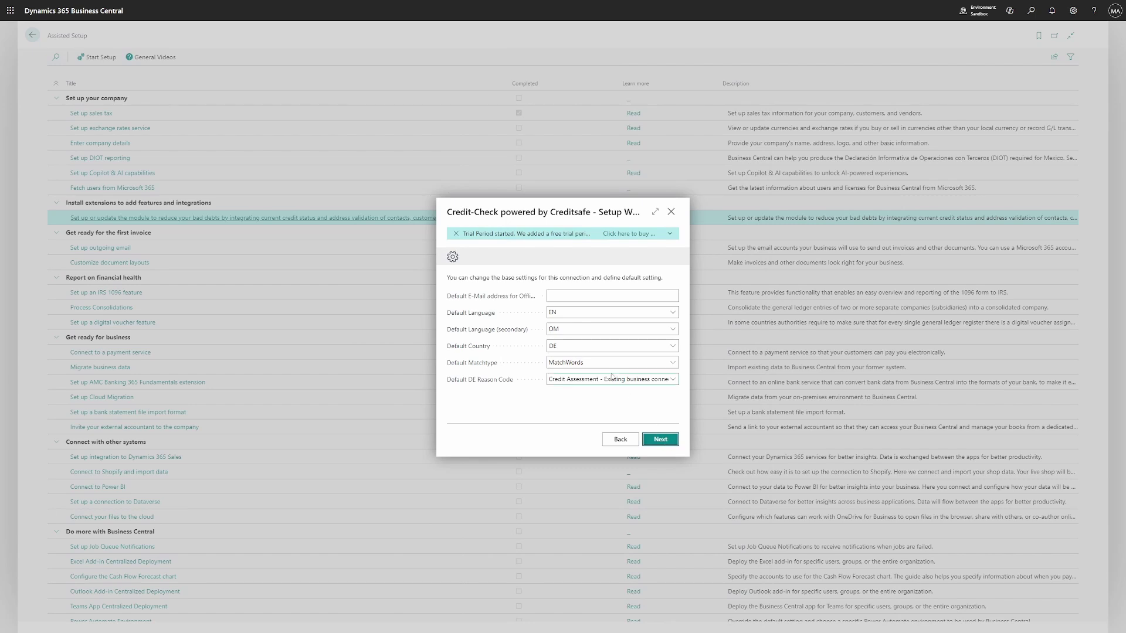
left_click(585, 346)
left_click(673, 346)
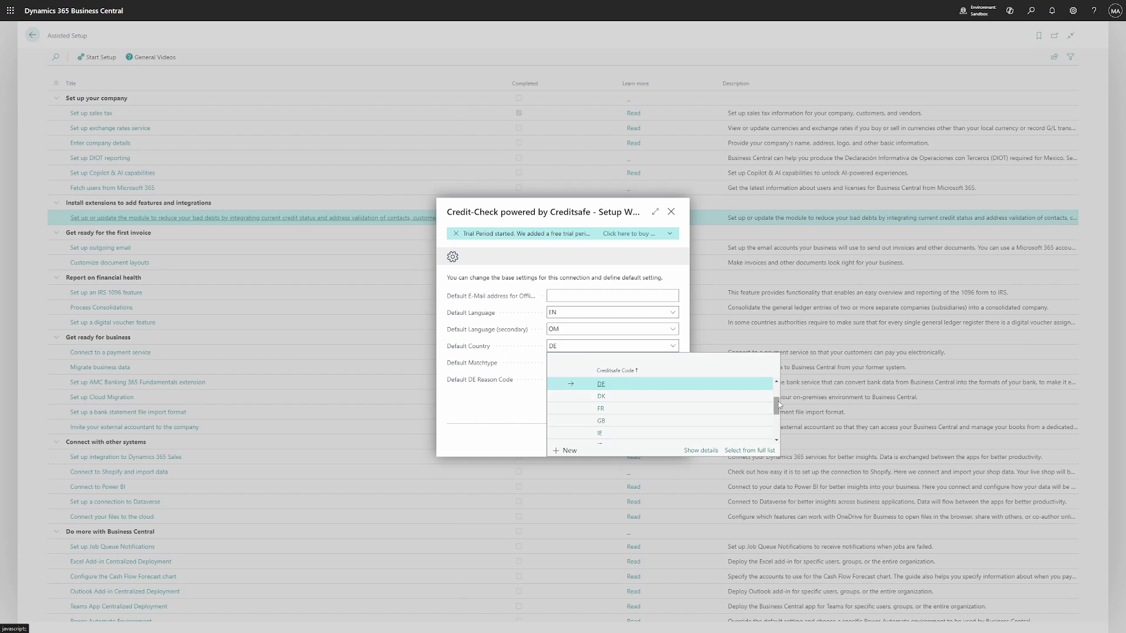
left_click_drag(777, 406, 778, 428)
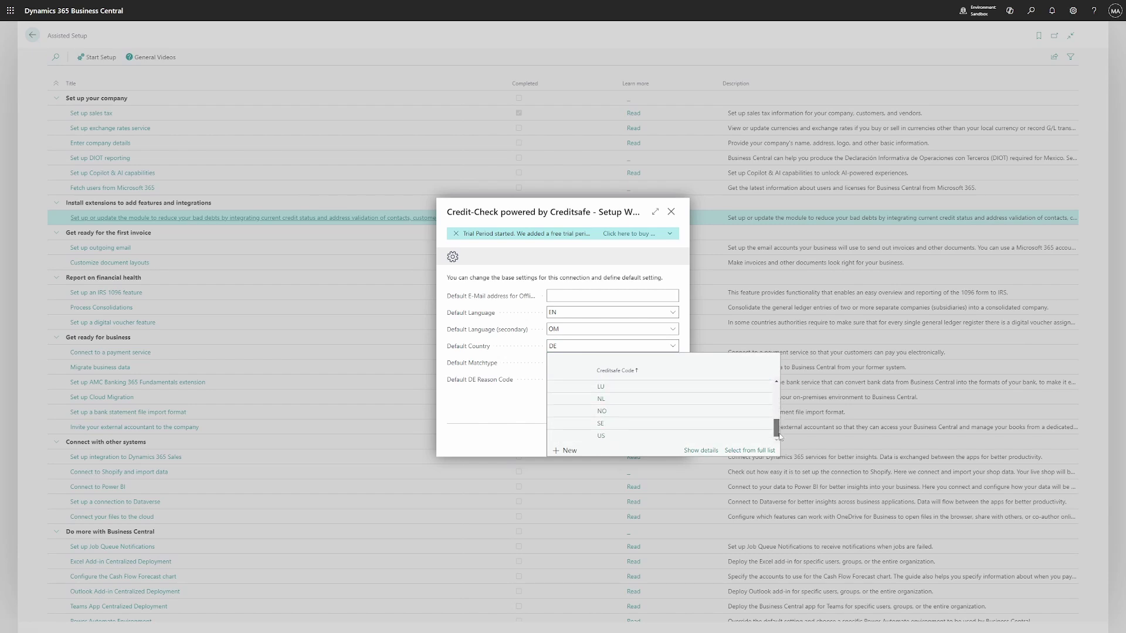
left_click(625, 438)
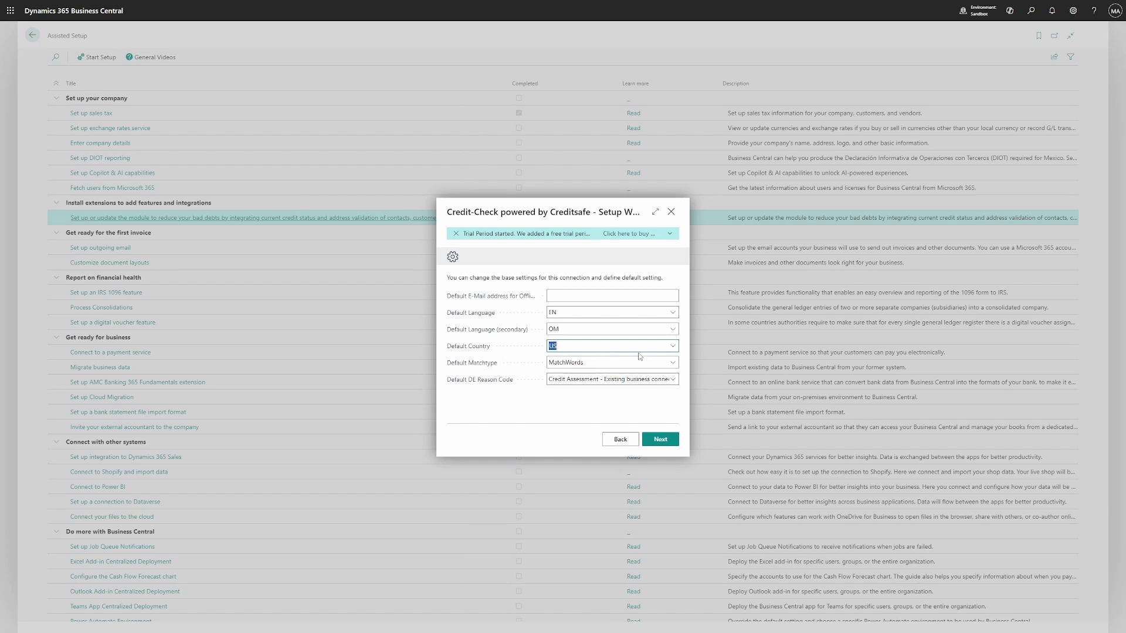
left_click(670, 440)
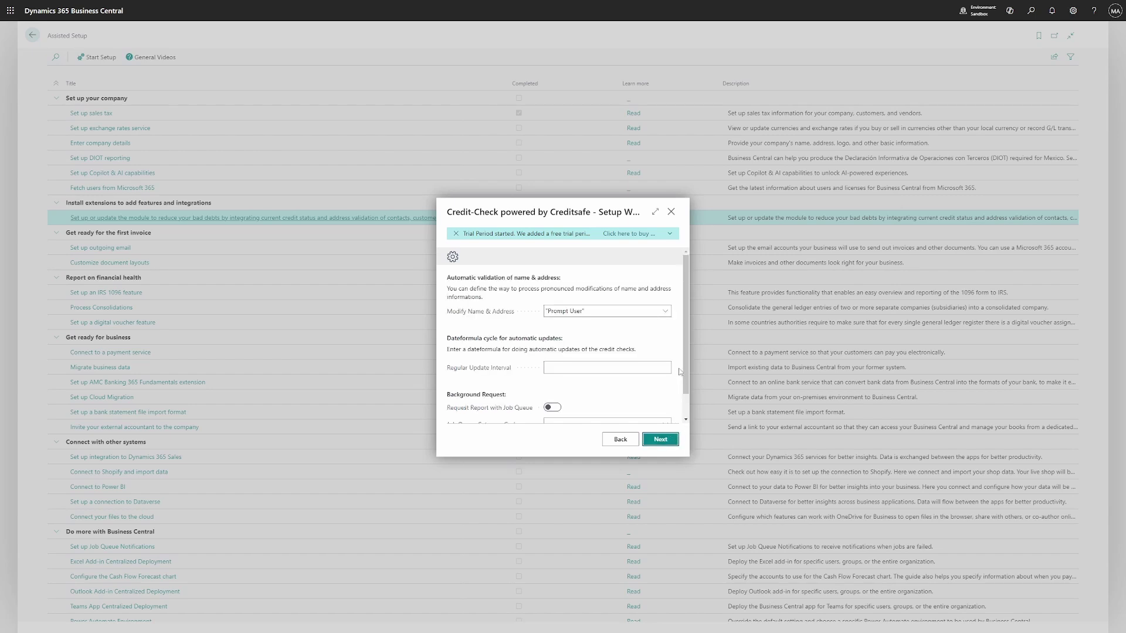
- Check the Modify Name & Address options, keep "Prompt User", and advance past the automatic validation, update interval and background request page
left_click_drag(686, 360, 686, 362)
scroll(686, 363, "down", 2)
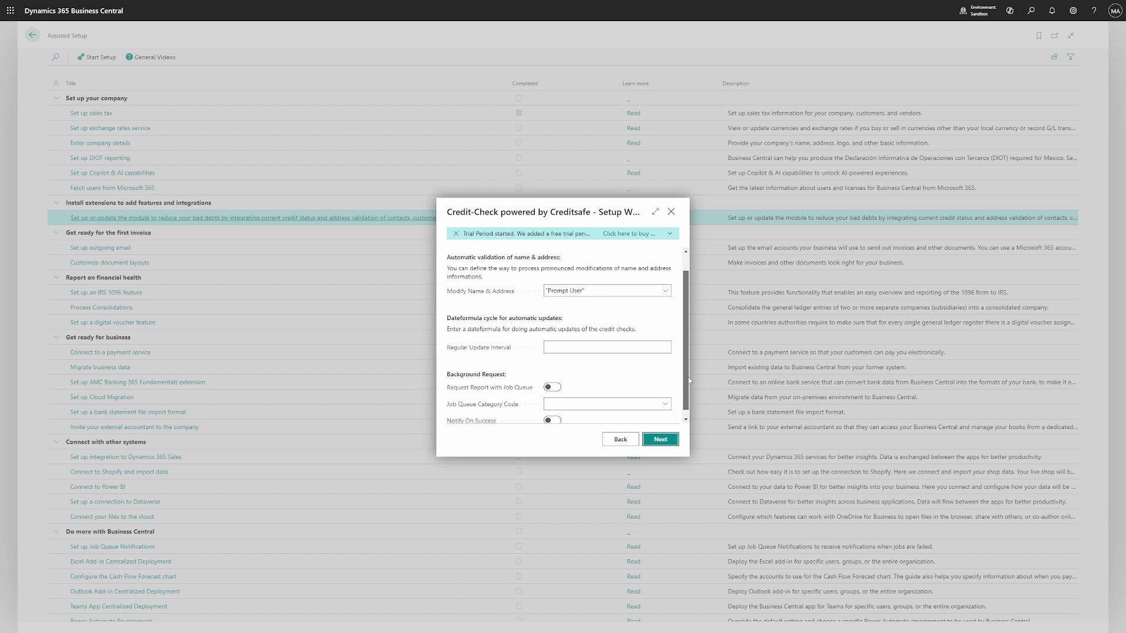
left_click(668, 286)
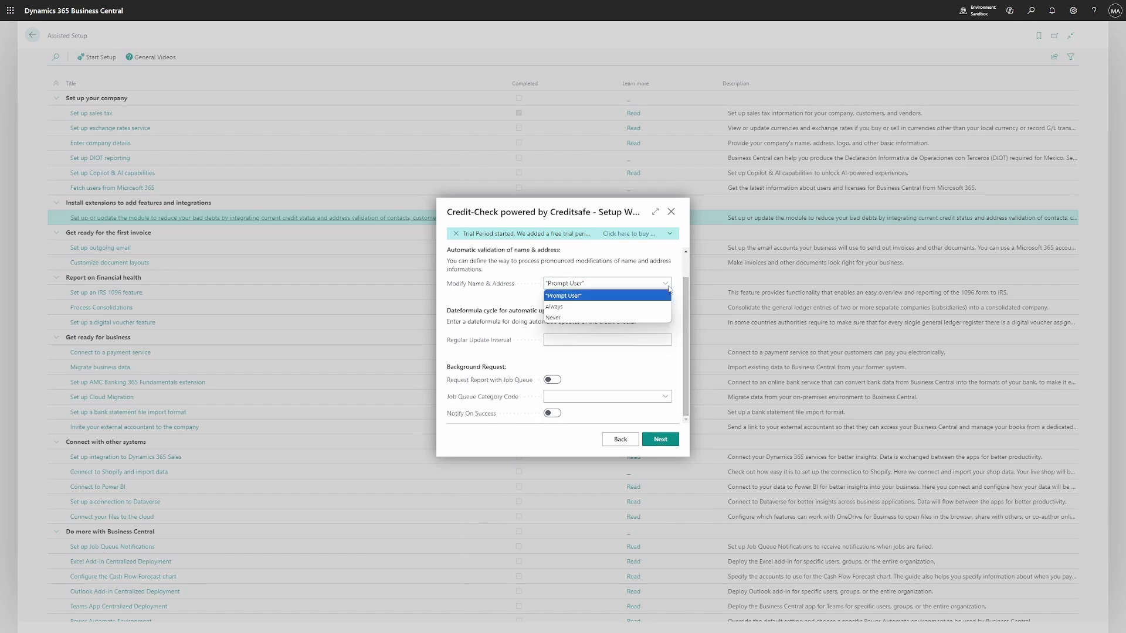
left_click(680, 288)
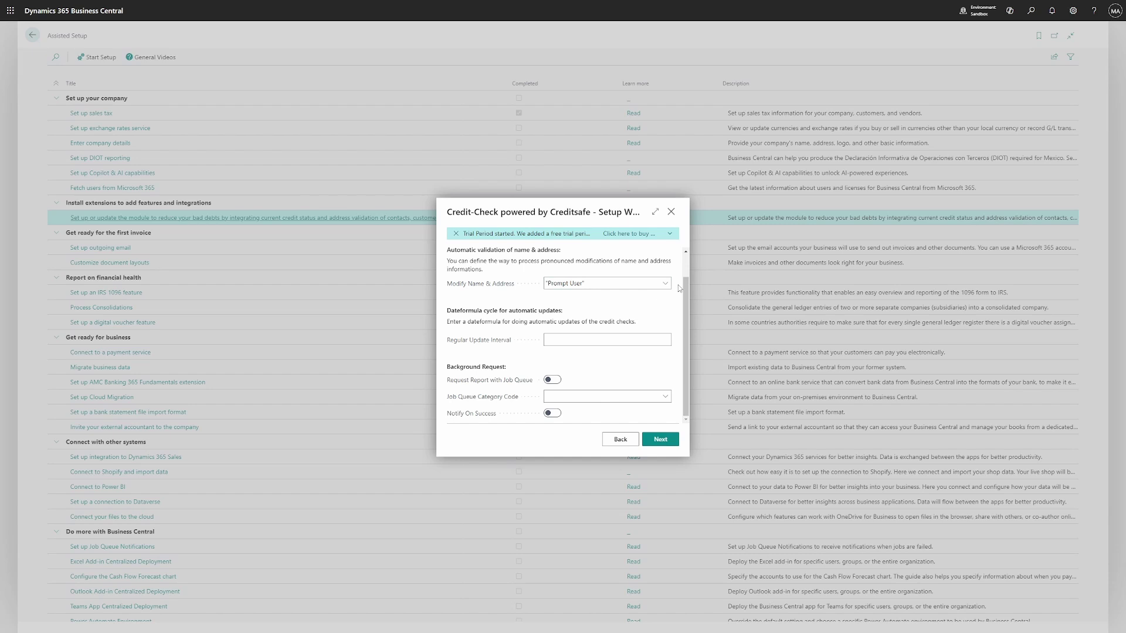
left_click(657, 441)
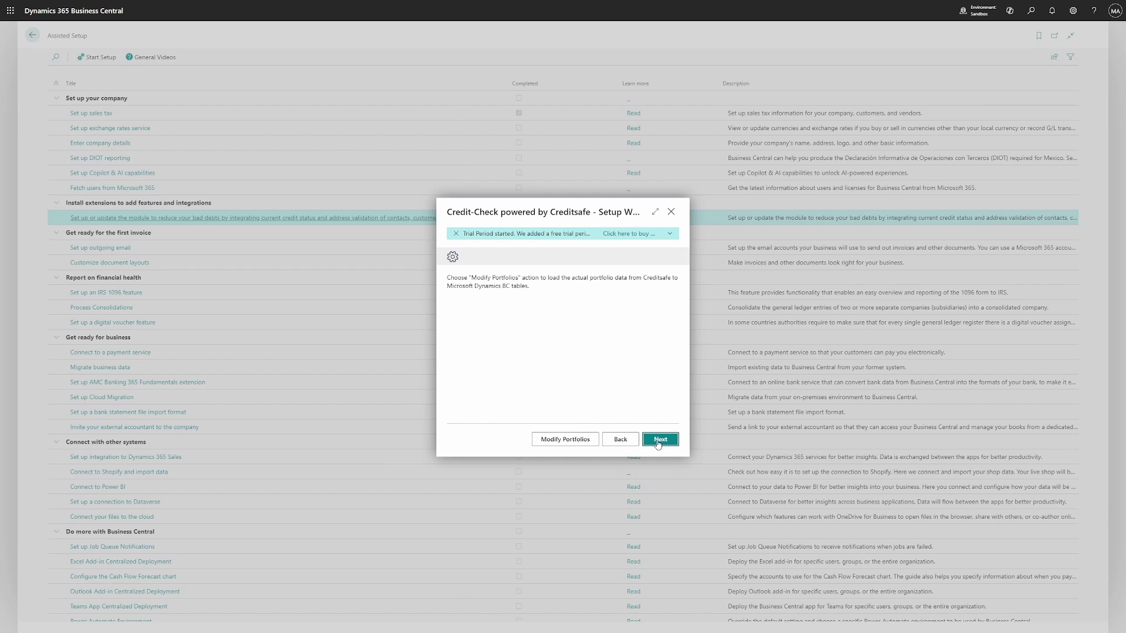
- Advance through the portfolios, job queue entries, workflows and contact assignment pages to the wizard's final page without running their actions
left_click(658, 441)
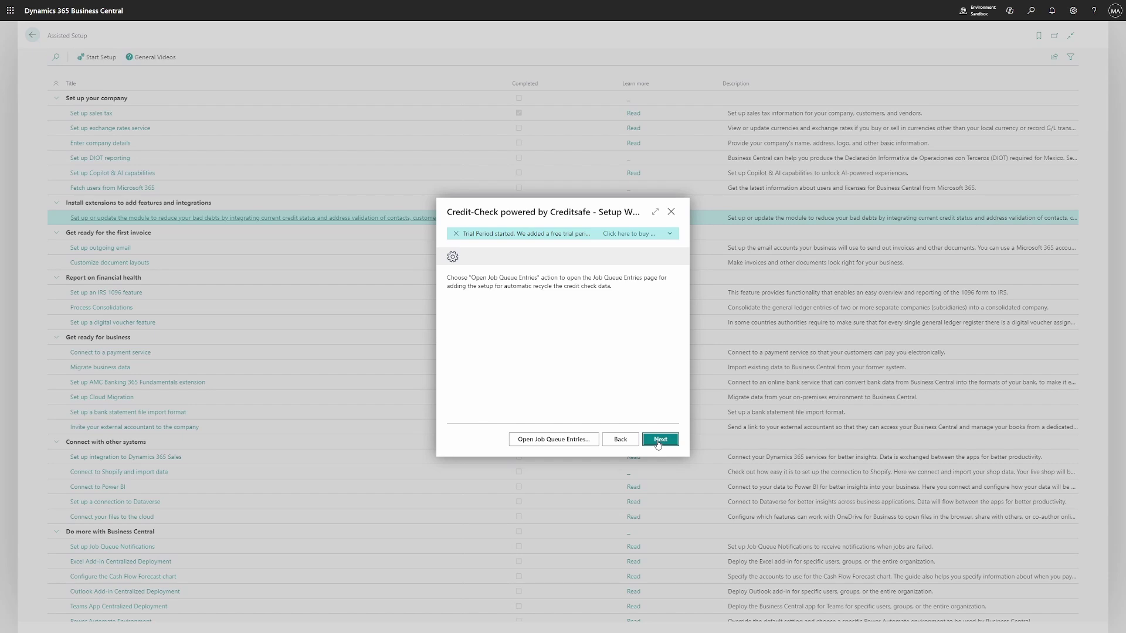
left_click(660, 441)
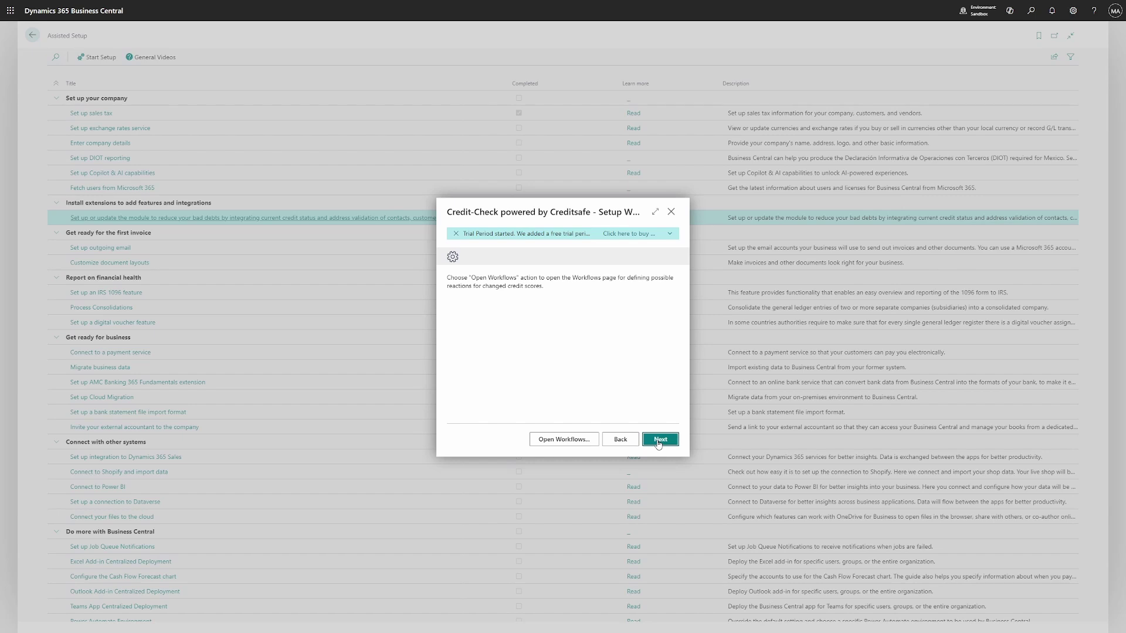
left_click(658, 441)
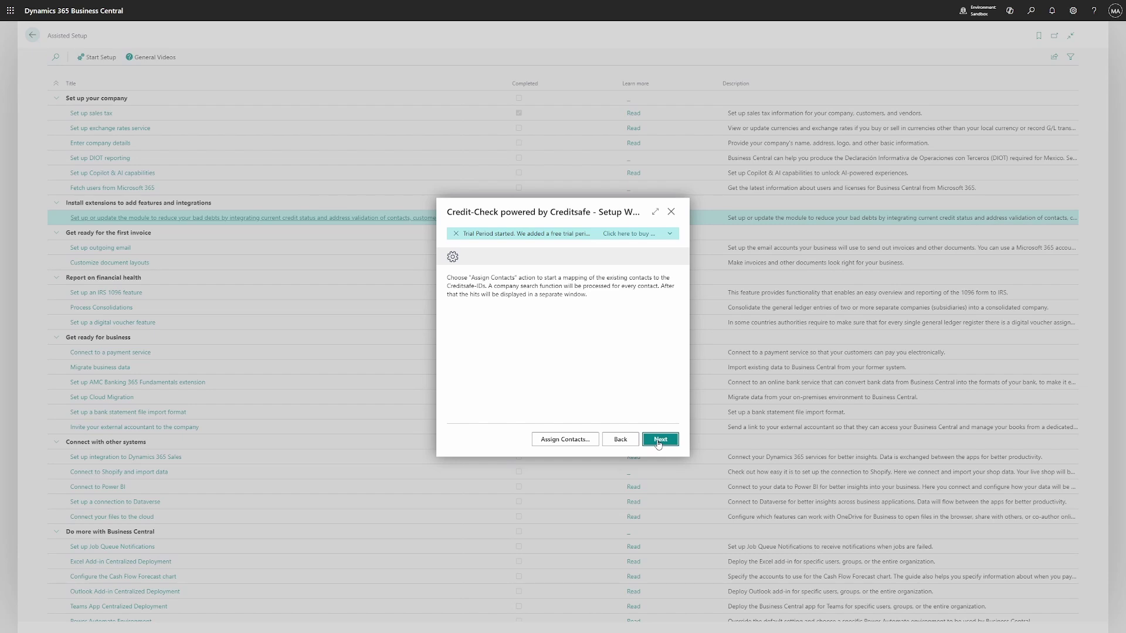
left_click(659, 441)
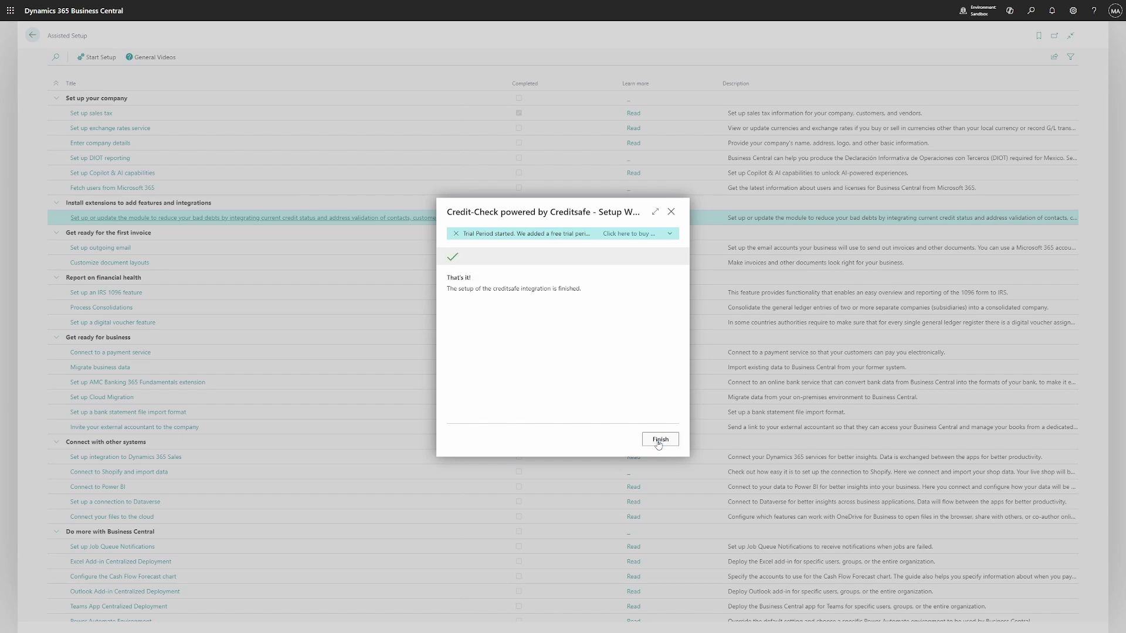